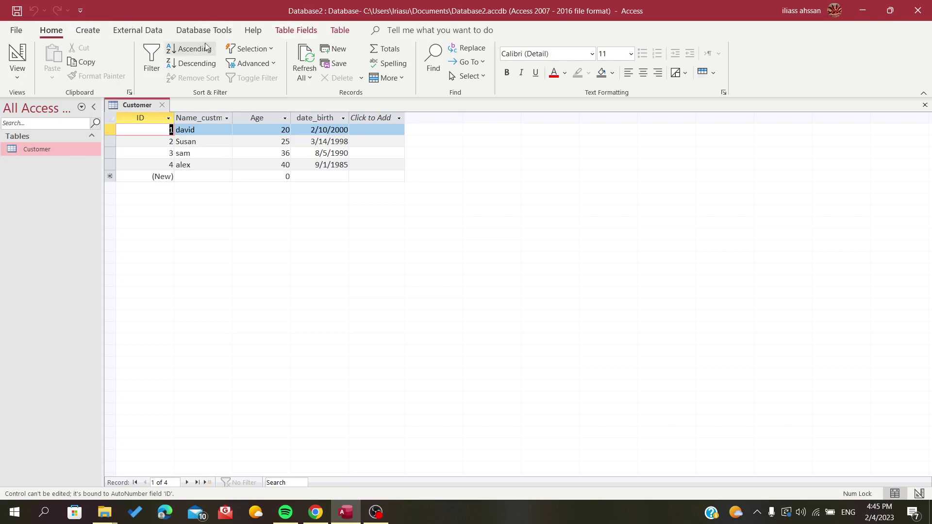
- Create a new query in Design View, add the Customer table to it, and close the Property Sheet
{"action": "left_click", "coordinate": [84, 34]}
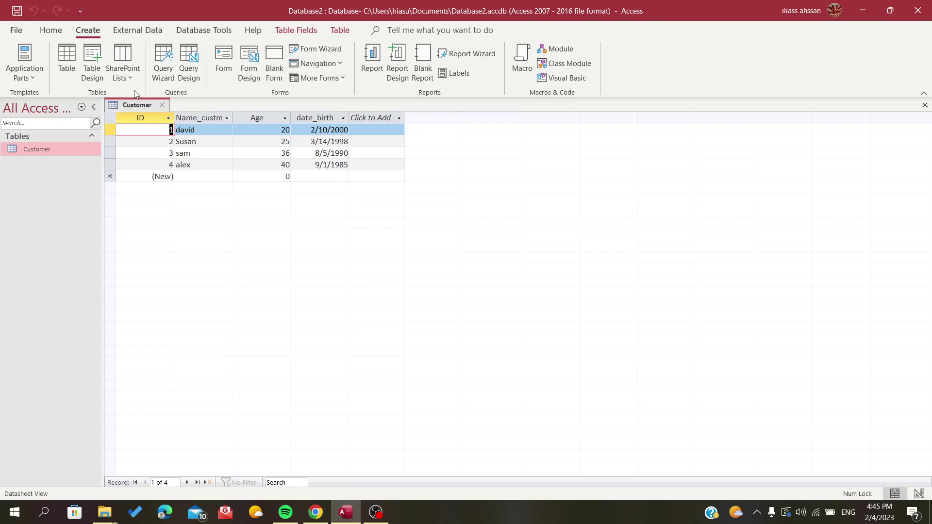
{"action": "left_click", "coordinate": [189, 65]}
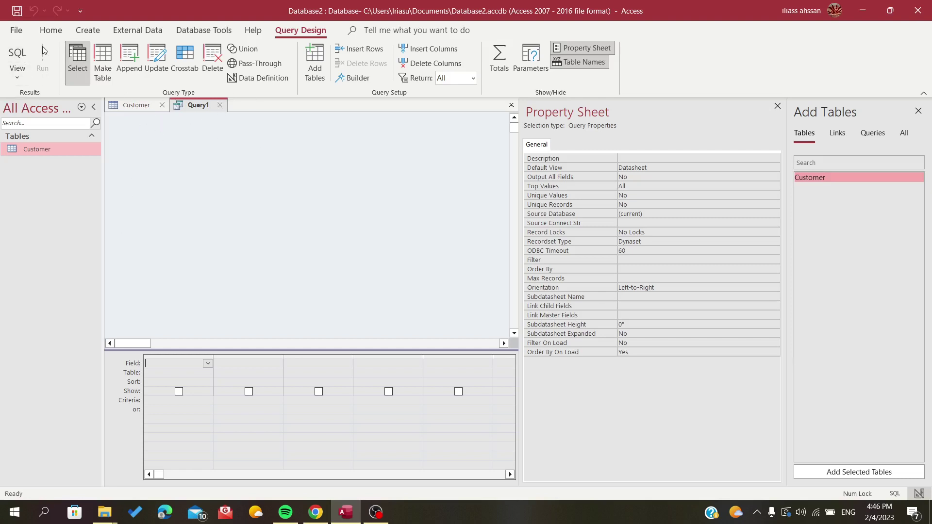
{"action": "left_click", "coordinate": [18, 53]}
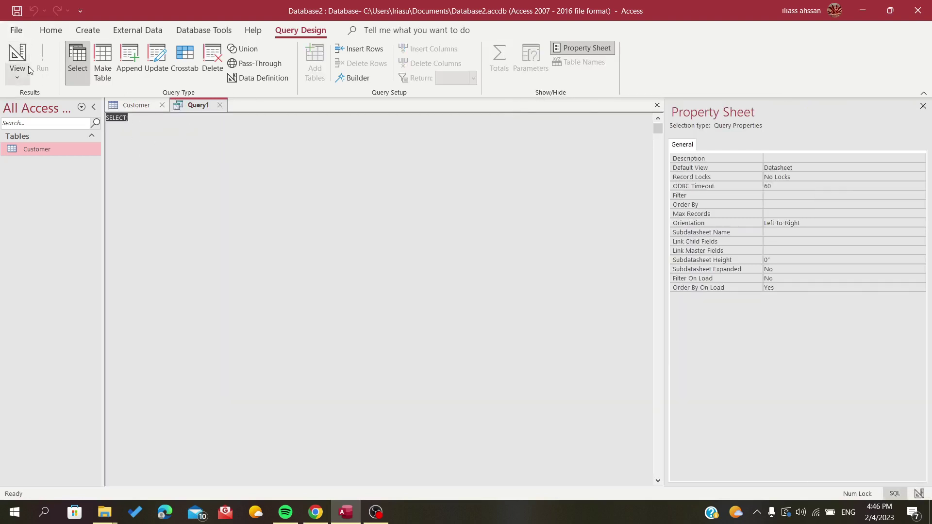
{"action": "left_click", "coordinate": [17, 54]}
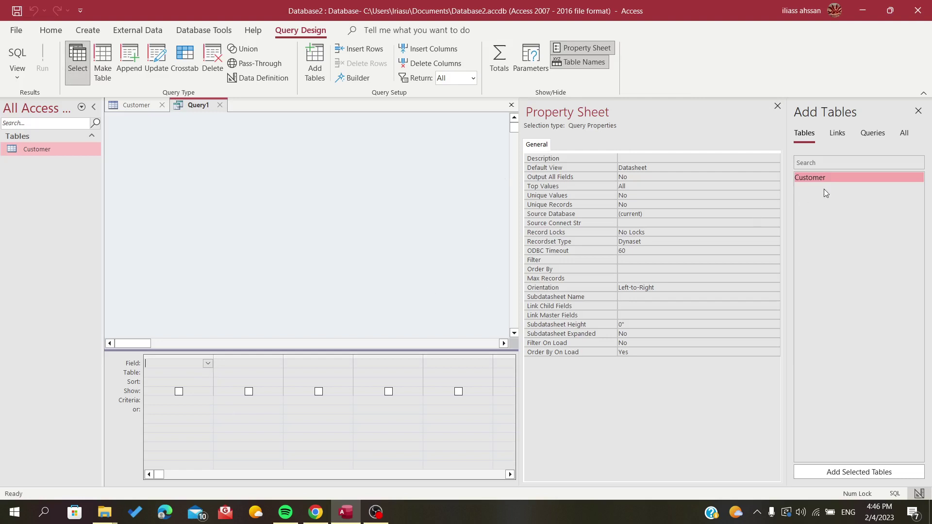
{"action": "double_click", "coordinate": [825, 177]}
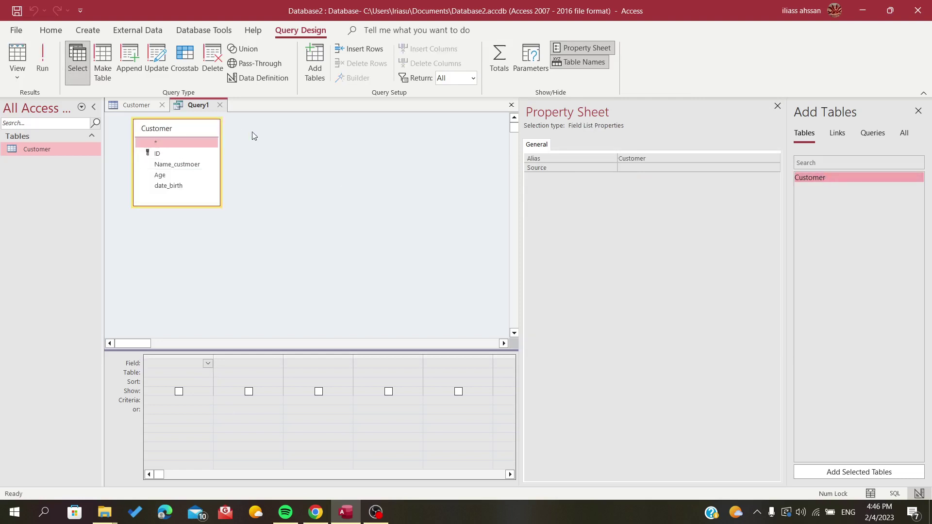
{"action": "left_click", "coordinate": [779, 106]}
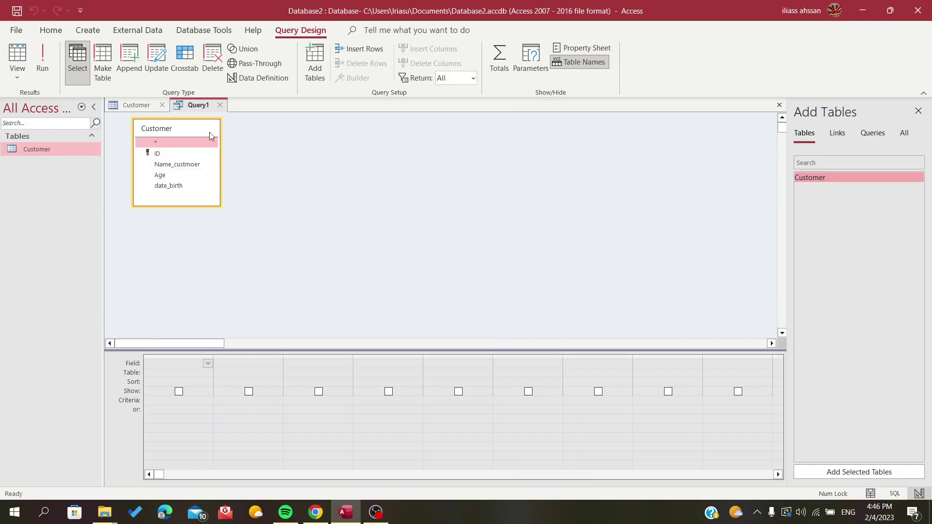
{"action": "left_click", "coordinate": [287, 185]}
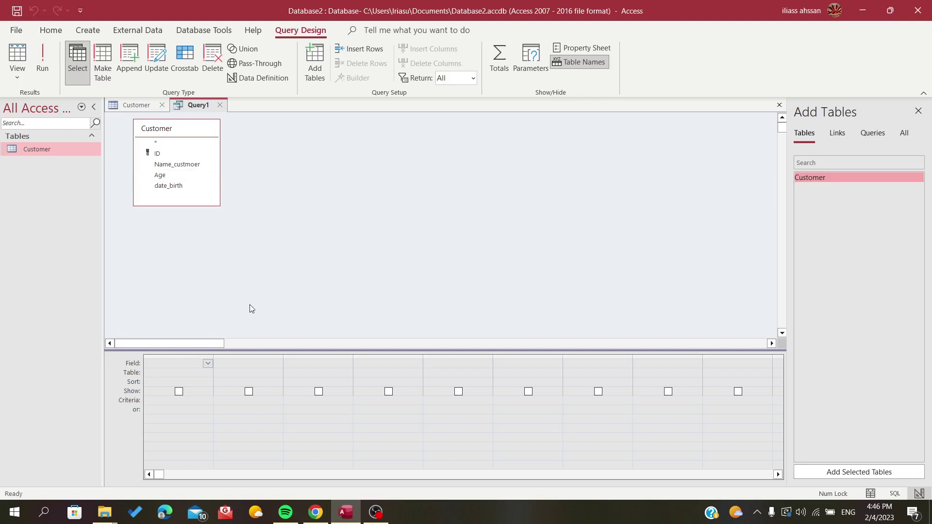
- Add the ID and Name_custmoer fields from the Customer table to the first two columns of the query grid
{"action": "left_click", "coordinate": [207, 364]}
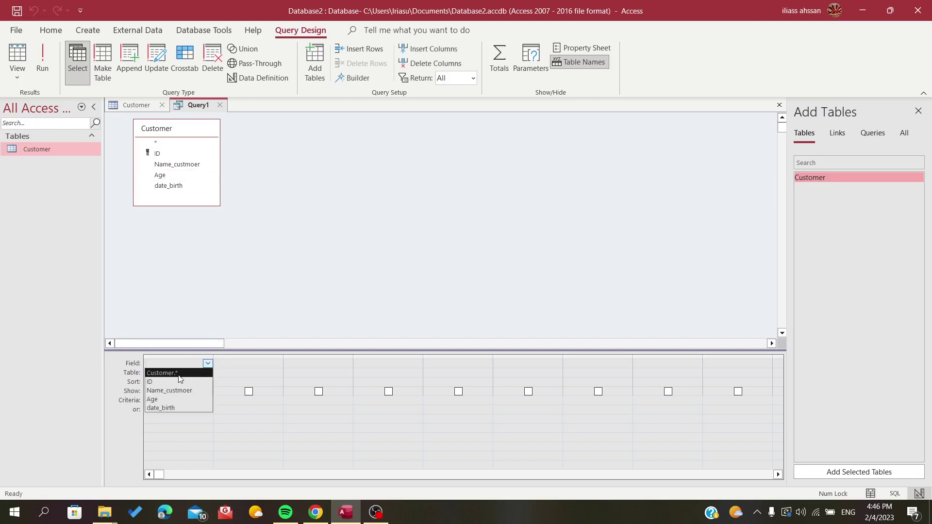
{"action": "left_click", "coordinate": [158, 383]}
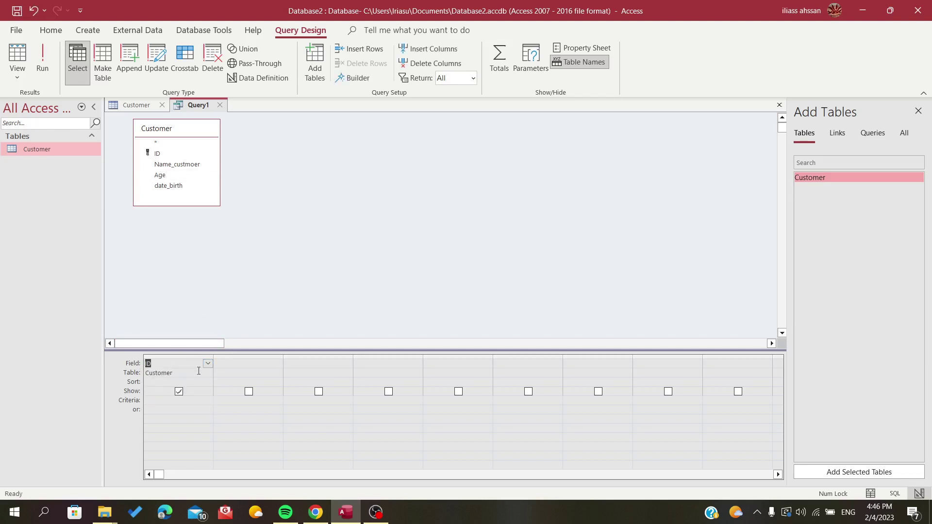
{"action": "left_click", "coordinate": [230, 363]}
{"action": "left_click", "coordinate": [278, 364]}
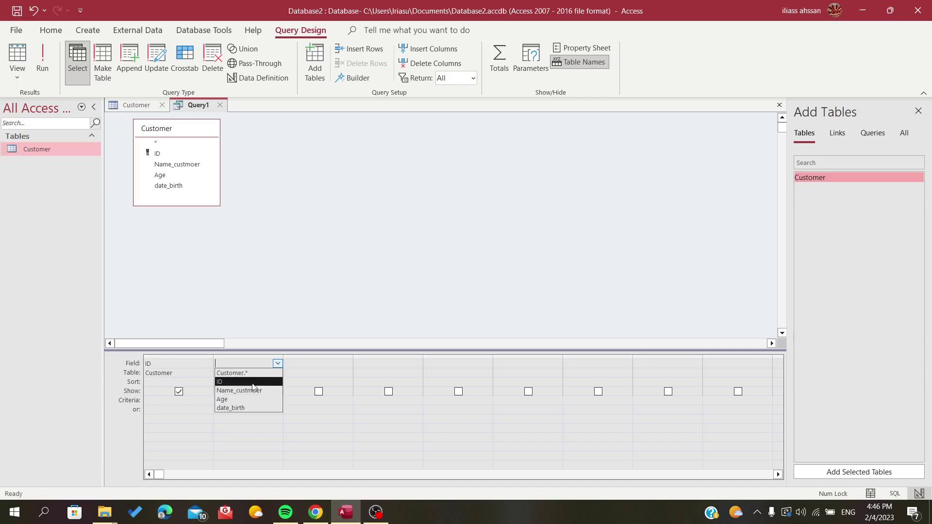
{"action": "left_click", "coordinate": [230, 392]}
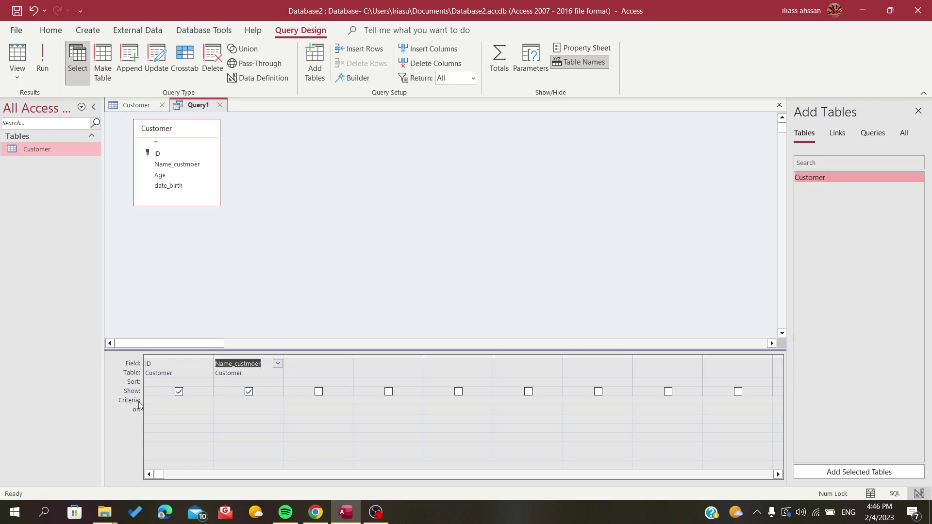
- Run the query and compare its results with the Customer table
{"action": "left_click", "coordinate": [158, 400]}
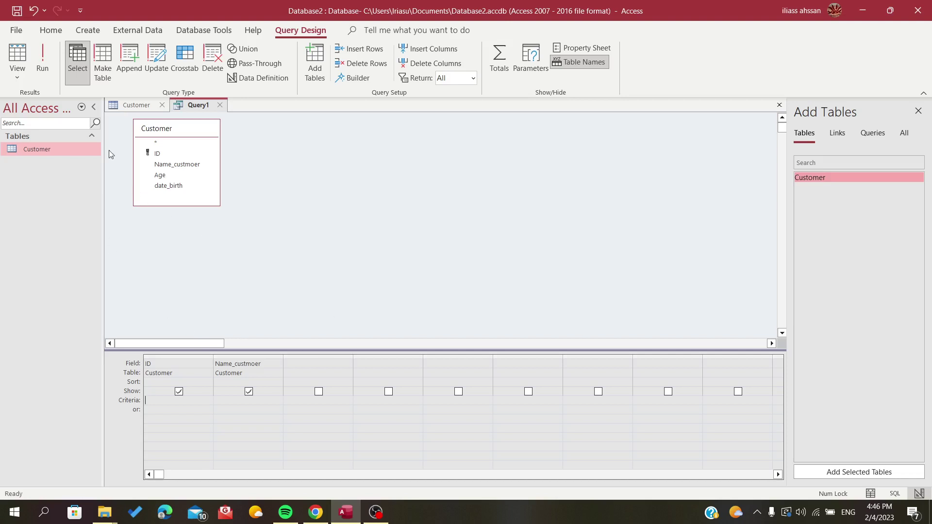
{"action": "left_click", "coordinate": [42, 61]}
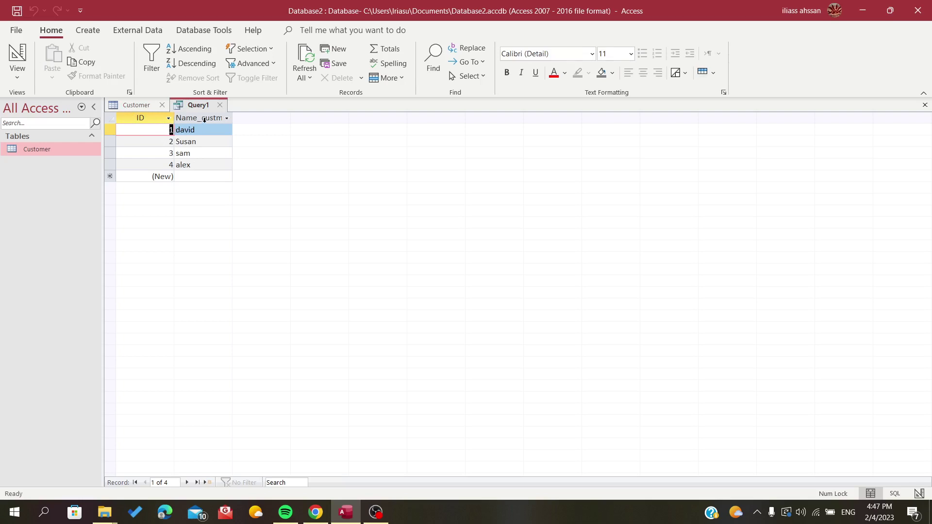
{"action": "left_click", "coordinate": [132, 104]}
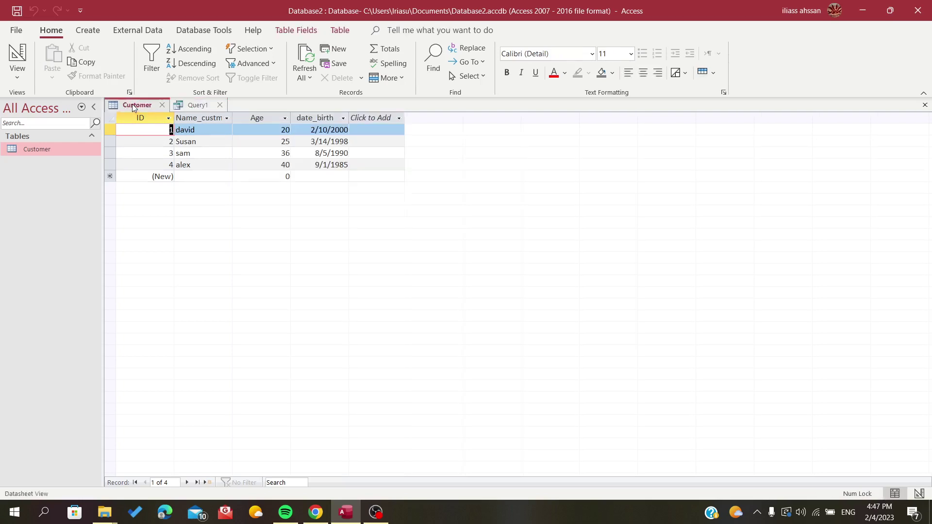
{"action": "left_click", "coordinate": [192, 105]}
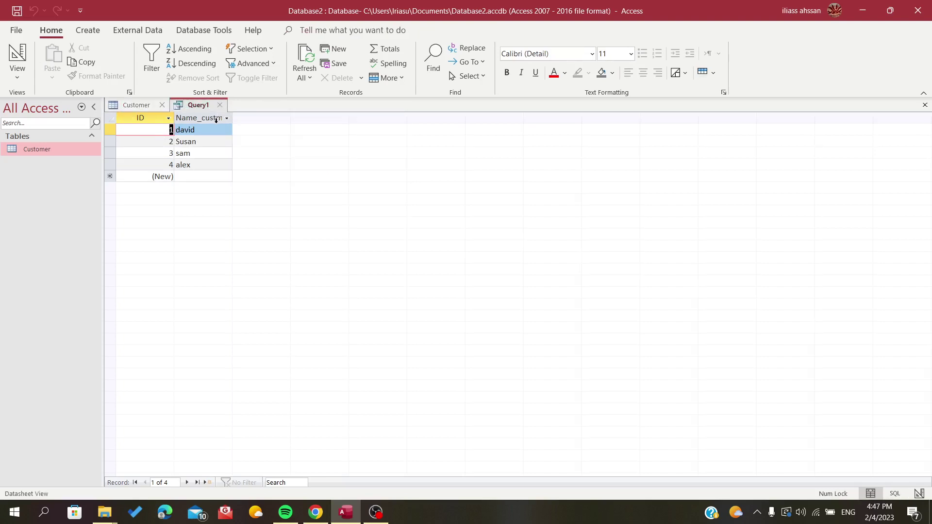
- Create a second query in Design View and add the Customer table to it
{"action": "left_click", "coordinate": [86, 33]}
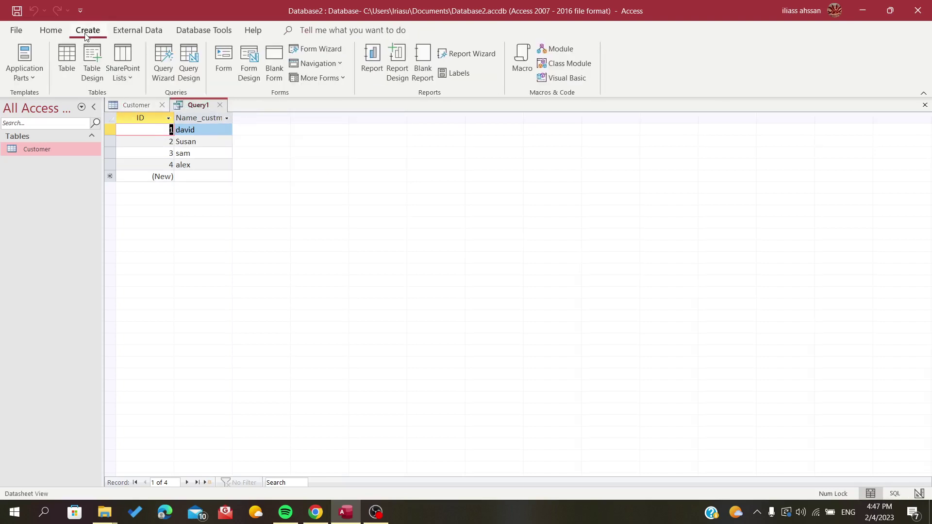
{"action": "left_click", "coordinate": [190, 68]}
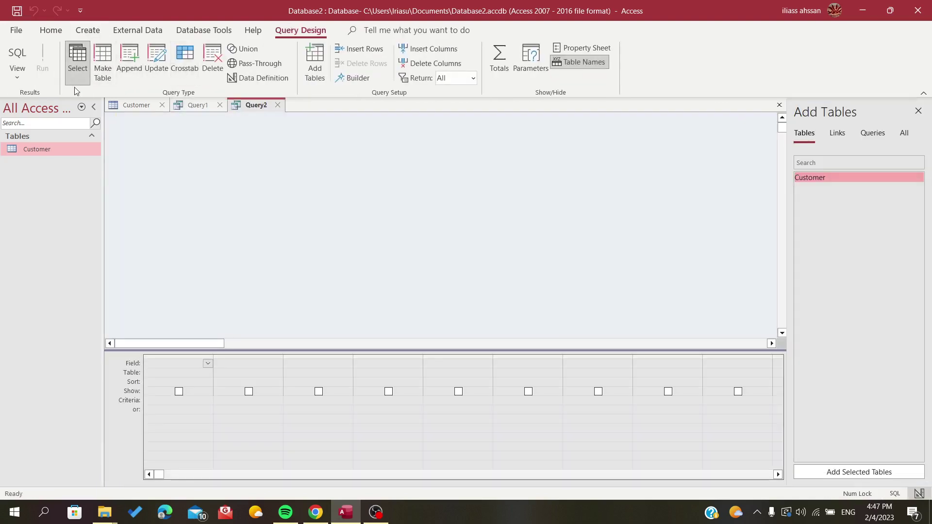
{"action": "left_click", "coordinate": [197, 364]}
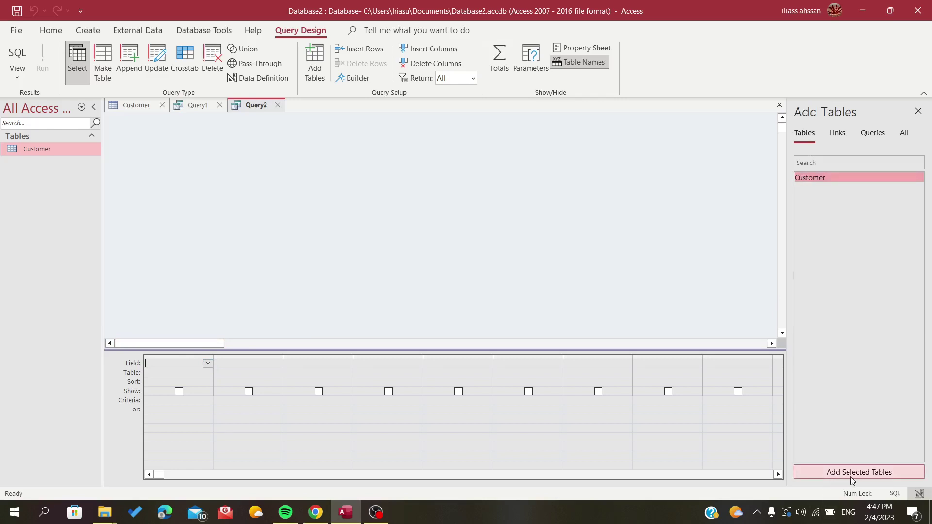
{"action": "double_click", "coordinate": [817, 179]}
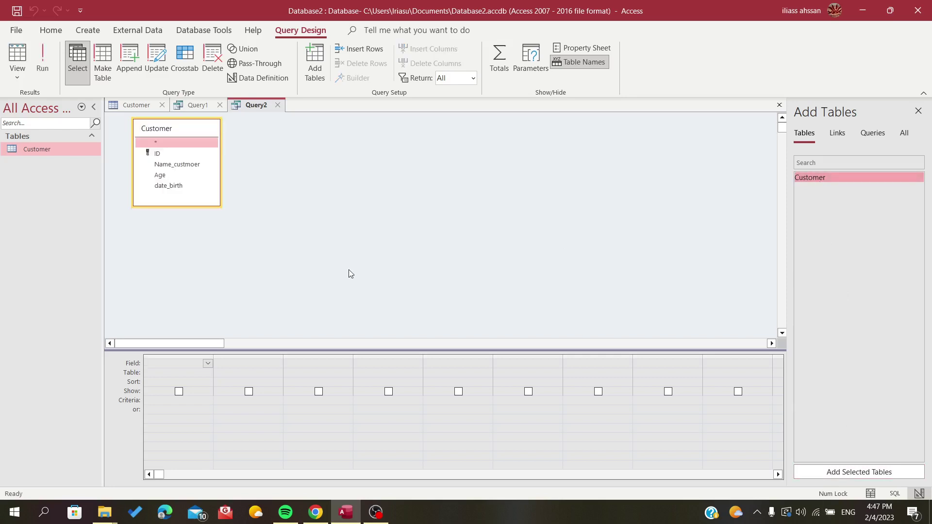
- Add the ID, Name_custmoer, Age and date_birth fields to the second query's grid
{"action": "left_click", "coordinate": [209, 359]}
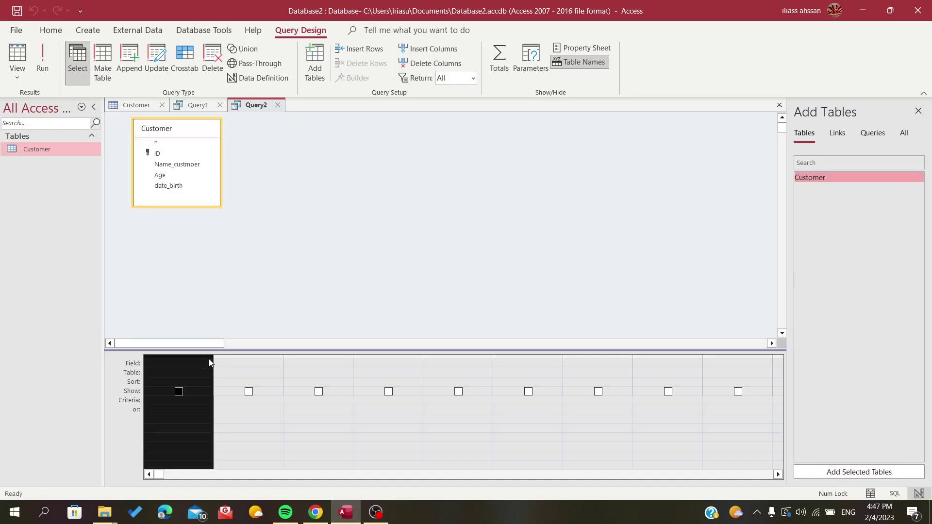
{"action": "left_click", "coordinate": [209, 363]}
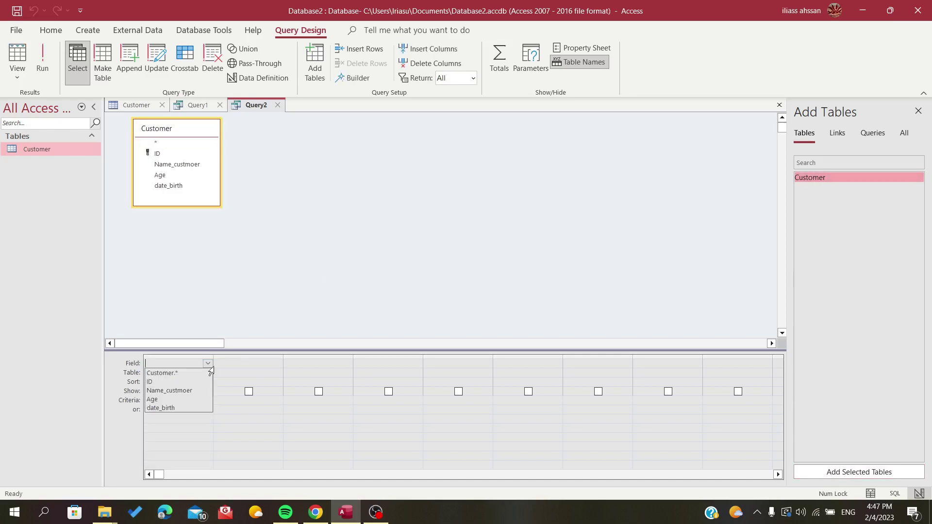
{"action": "left_click", "coordinate": [172, 383]}
{"action": "left_click", "coordinate": [277, 363]}
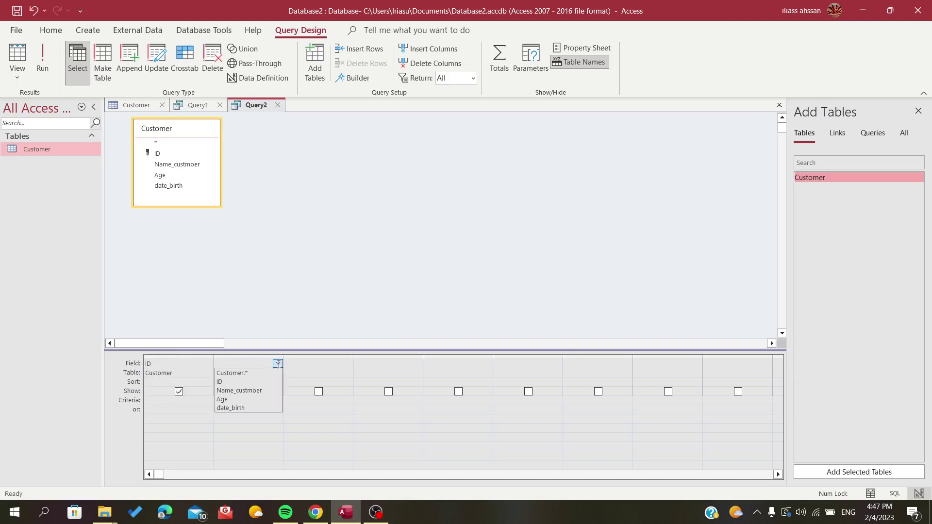
{"action": "left_click", "coordinate": [253, 391]}
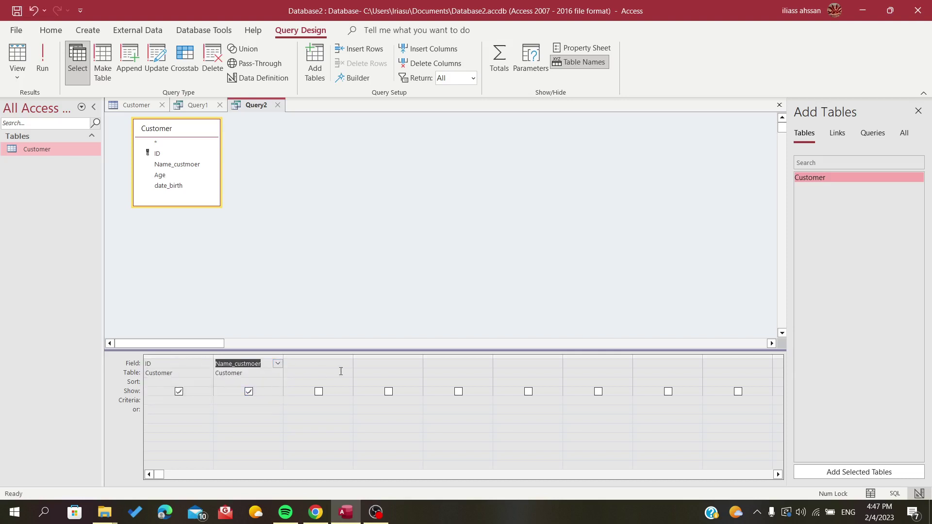
{"action": "left_click", "coordinate": [348, 363]}
{"action": "left_click", "coordinate": [319, 399]}
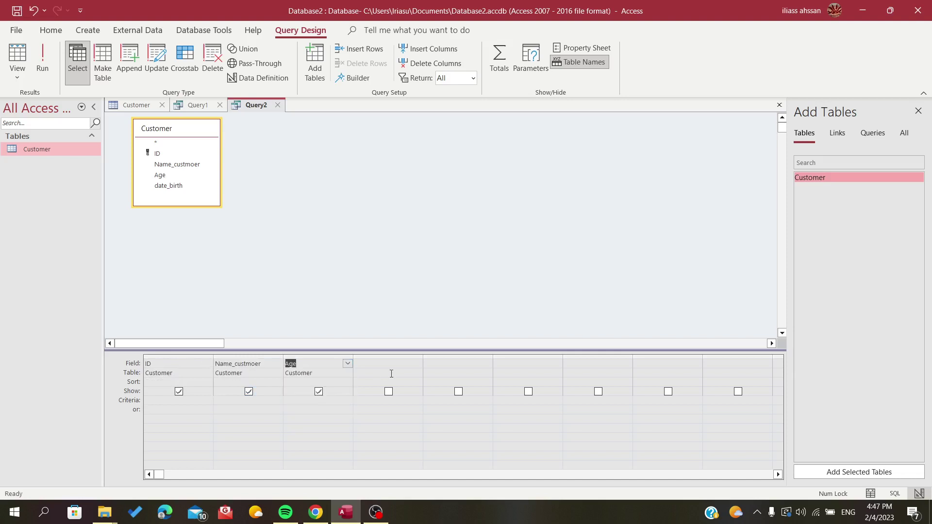
{"action": "left_click", "coordinate": [415, 365]}
{"action": "left_click", "coordinate": [417, 364]}
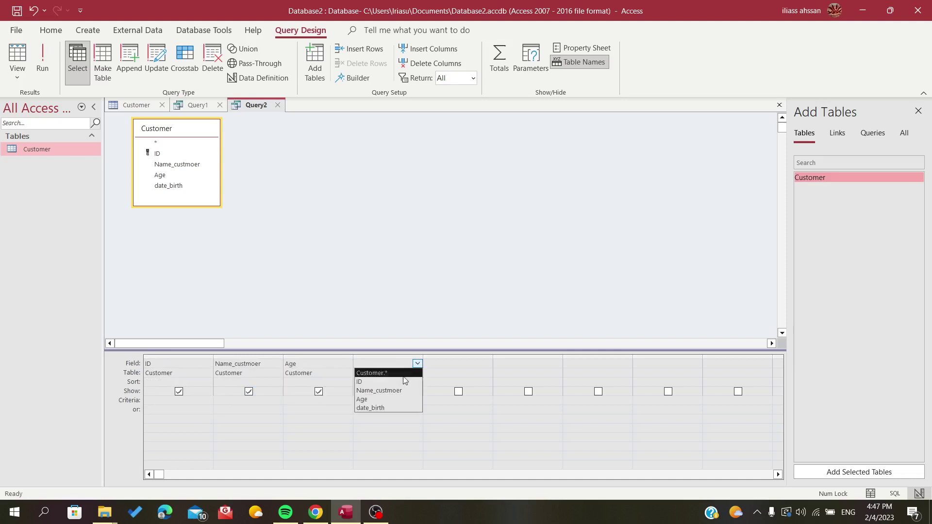
{"action": "left_click", "coordinate": [379, 408]}
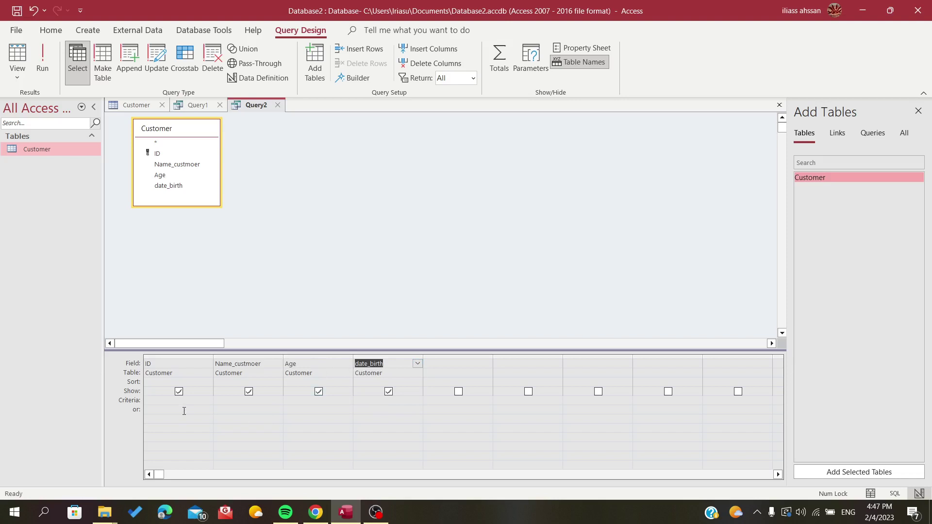
- Try to filter the query by entering the criterion >20 for Name_custmoer and run it
{"action": "left_click", "coordinate": [243, 401]}
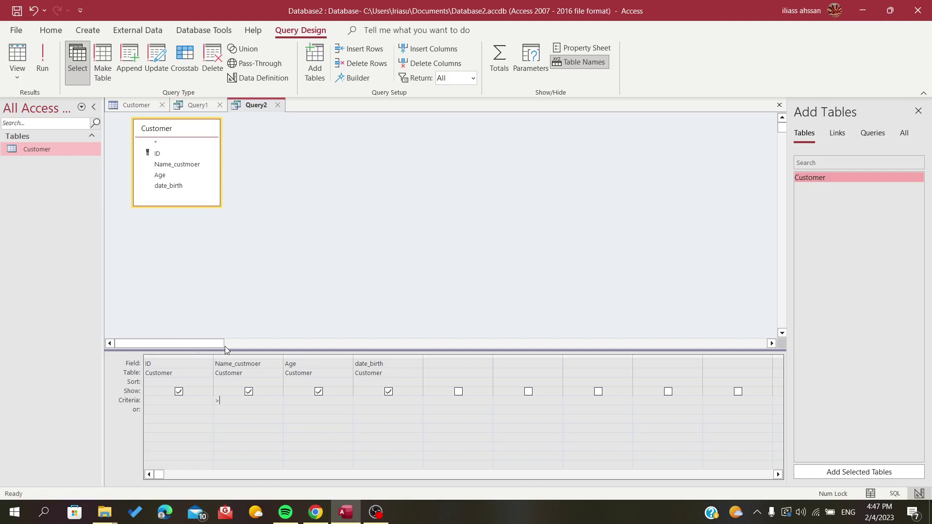
{"action": "type", "text": "20"}
{"action": "left_click", "coordinate": [41, 61]}
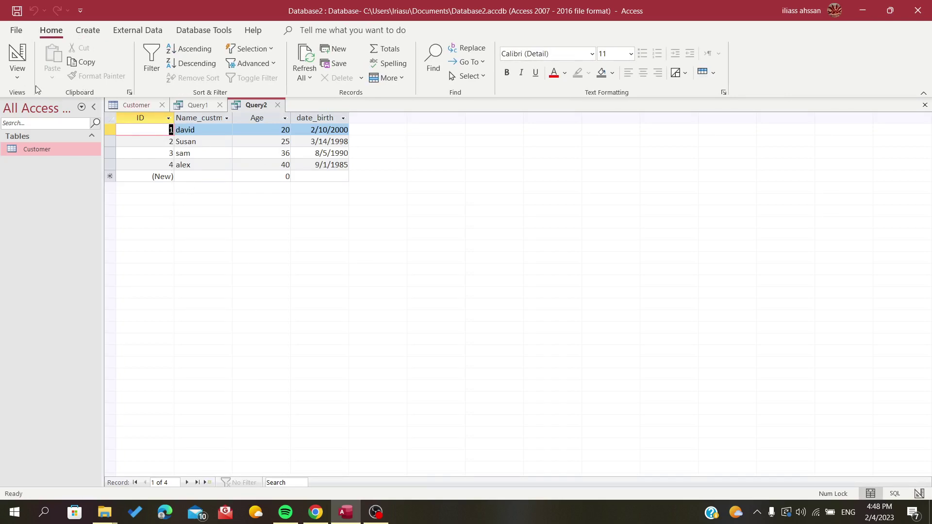
- Return to the query design, change the Name_custmoer criterion to >"26", and run the query
{"action": "left_click", "coordinate": [18, 56]}
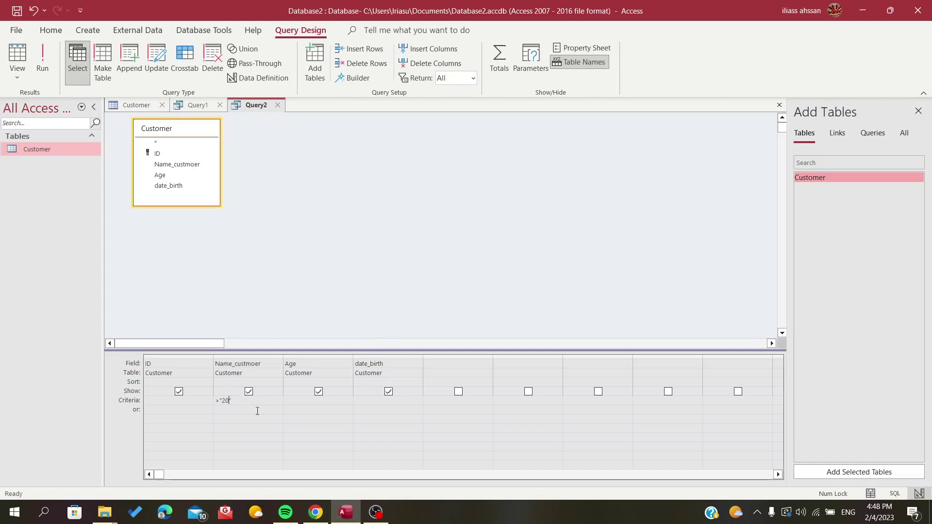
{"action": "key", "text": "BackSpace"}
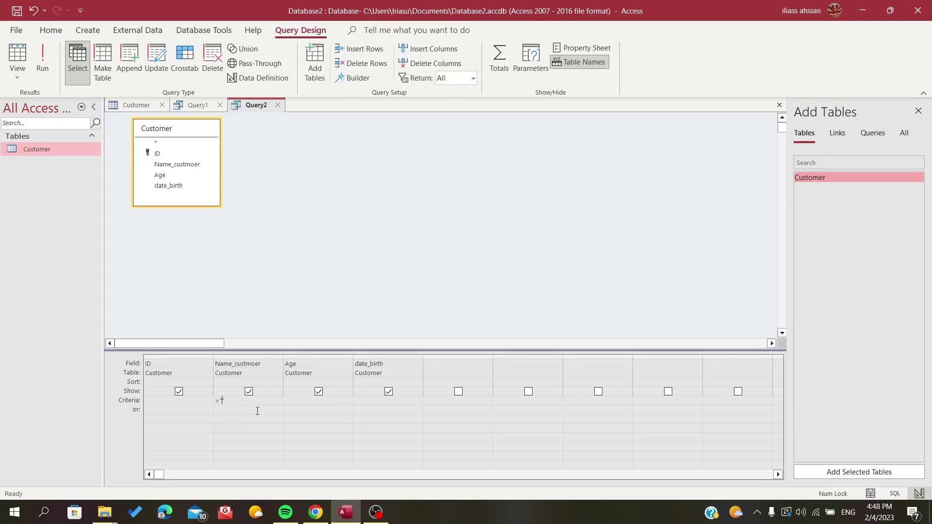
{"action": "type", "text": "6\""}
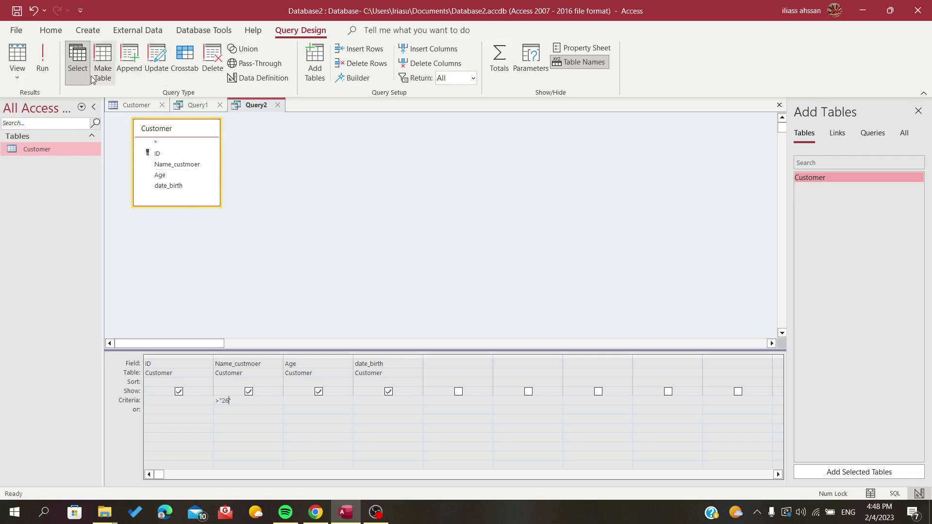
{"action": "left_click", "coordinate": [47, 58]}
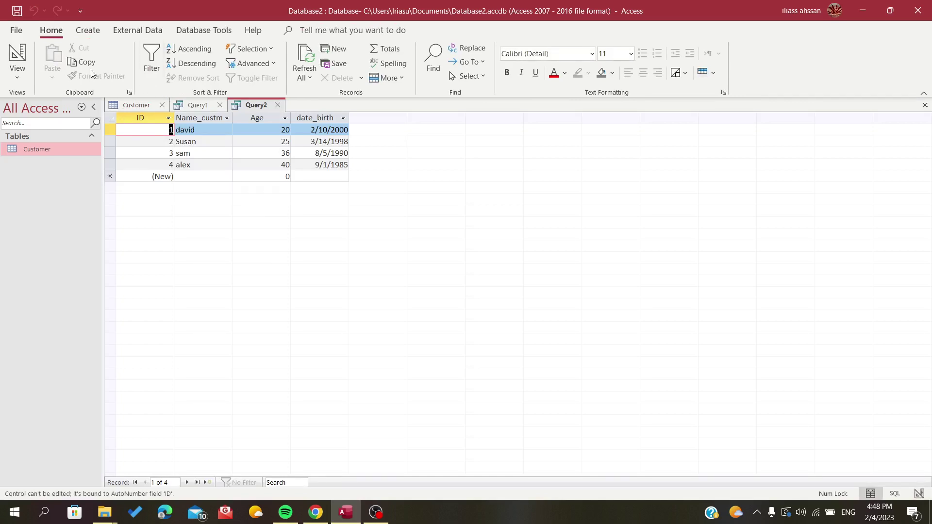
- Clear the Name_custmoer criterion in the query design, set the Age criterion to >26, and run the query
{"action": "left_click", "coordinate": [19, 55]}
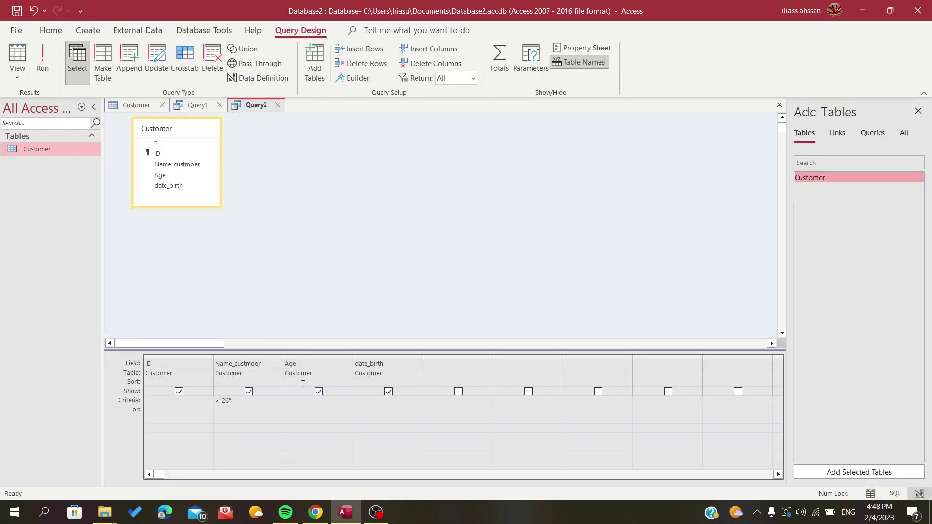
{"action": "left_click_drag", "start_coordinate": [246, 403], "coordinate": [209, 403]}
{"action": "key", "text": "BackSpace"}
{"action": "type", "text": ">26"}
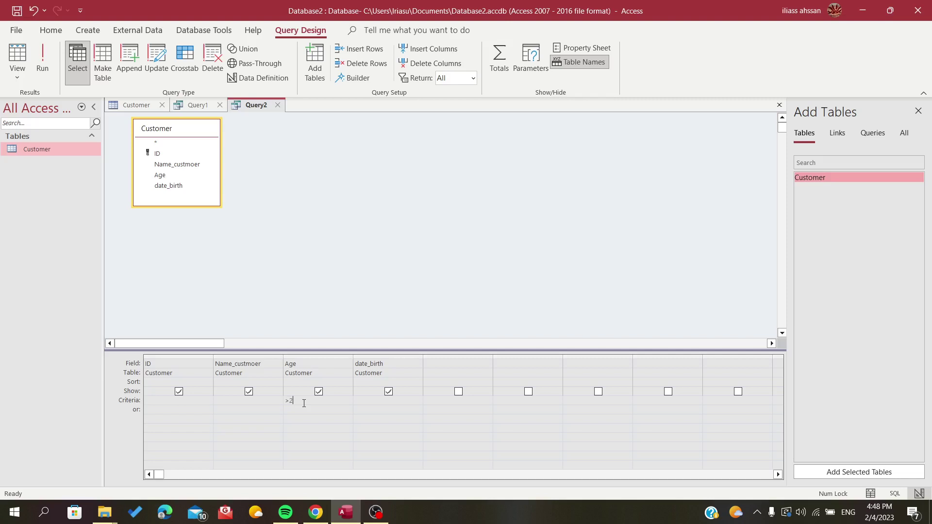
{"action": "left_click", "coordinate": [47, 50]}
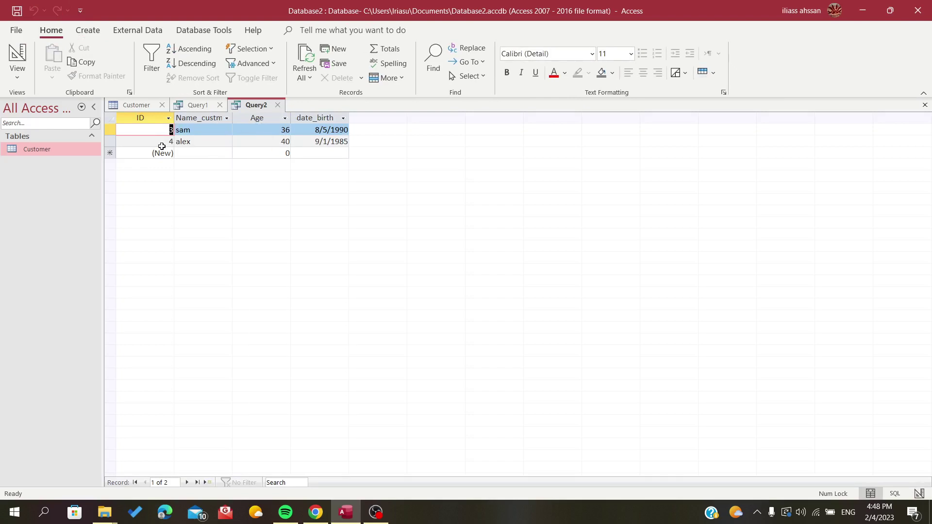
{"action": "left_click", "coordinate": [194, 115]}
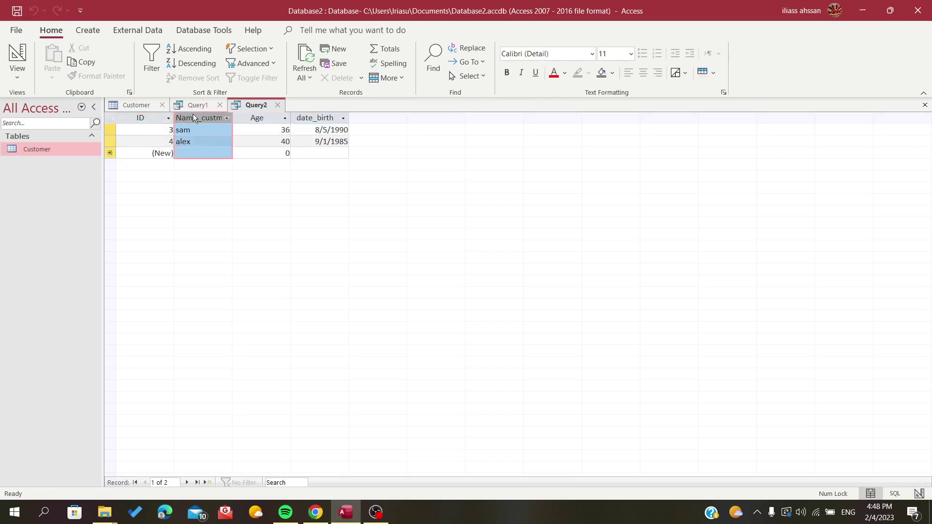
{"action": "left_click", "coordinate": [272, 141]}
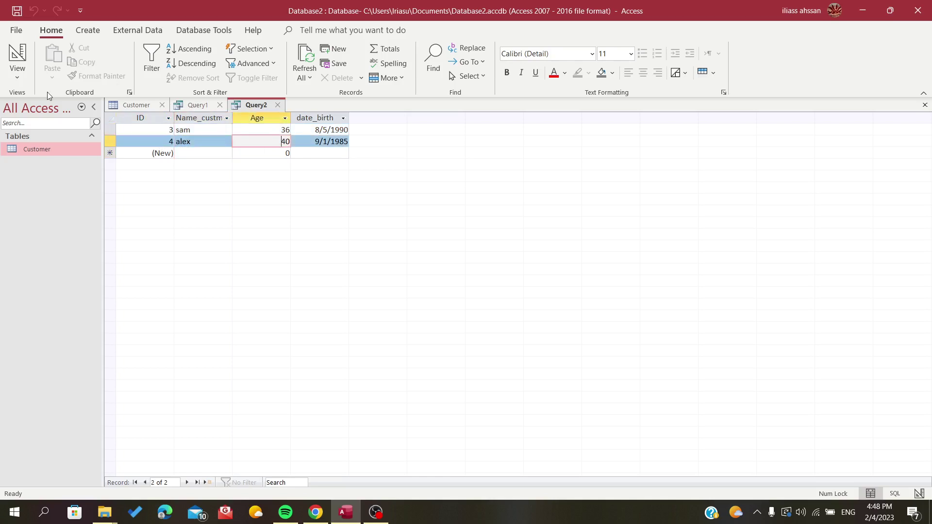
- Start the Query Wizard and save the open second query under the name select 2
{"action": "left_click", "coordinate": [88, 30]}
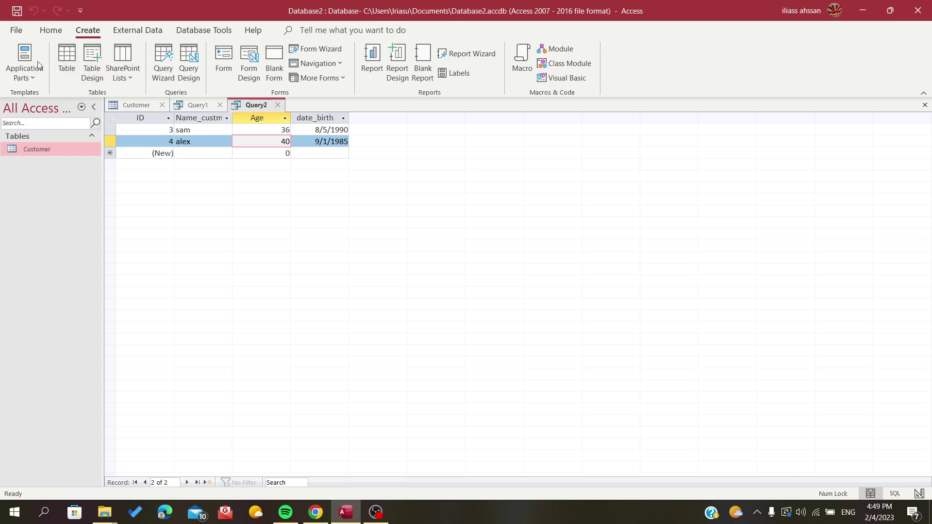
{"action": "left_click", "coordinate": [160, 67]}
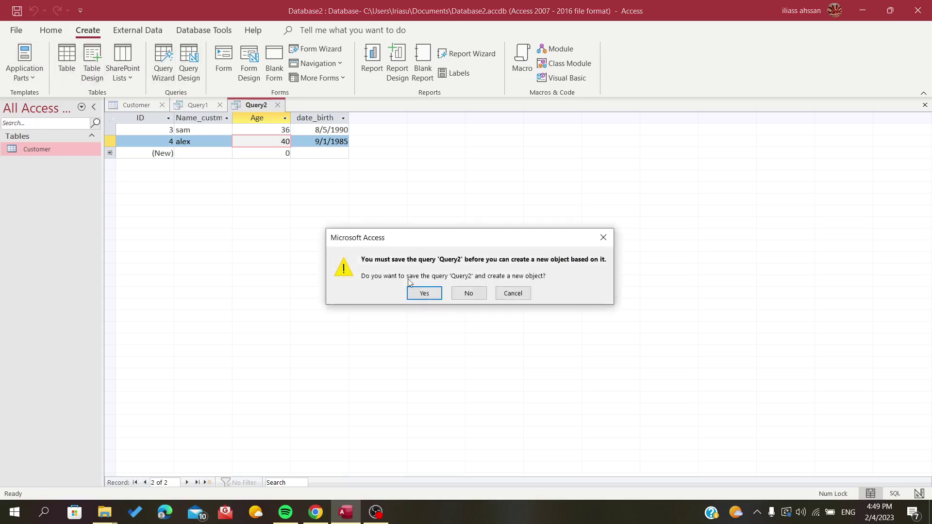
{"action": "left_click", "coordinate": [419, 293]}
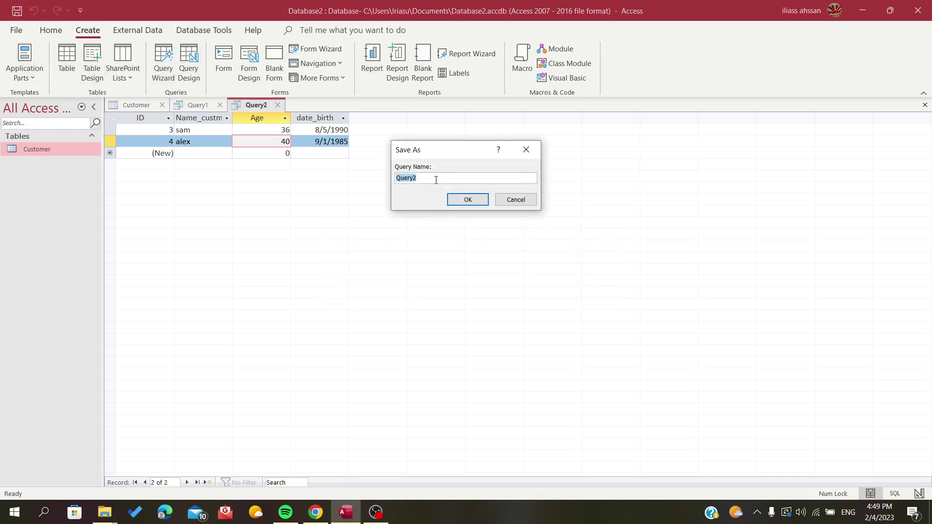
{"action": "type", "text": "sele"}
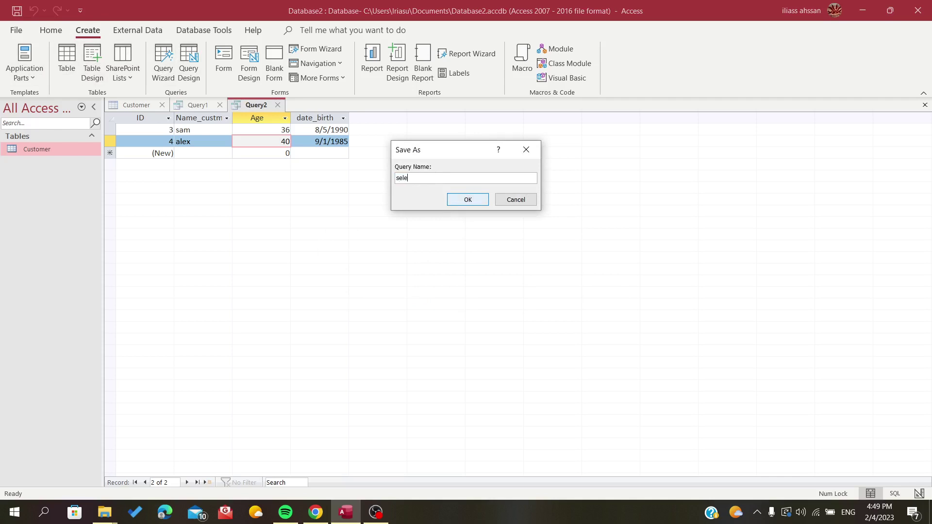
{"action": "type", "text": "ct 2"}
{"action": "left_click", "coordinate": [468, 200]}
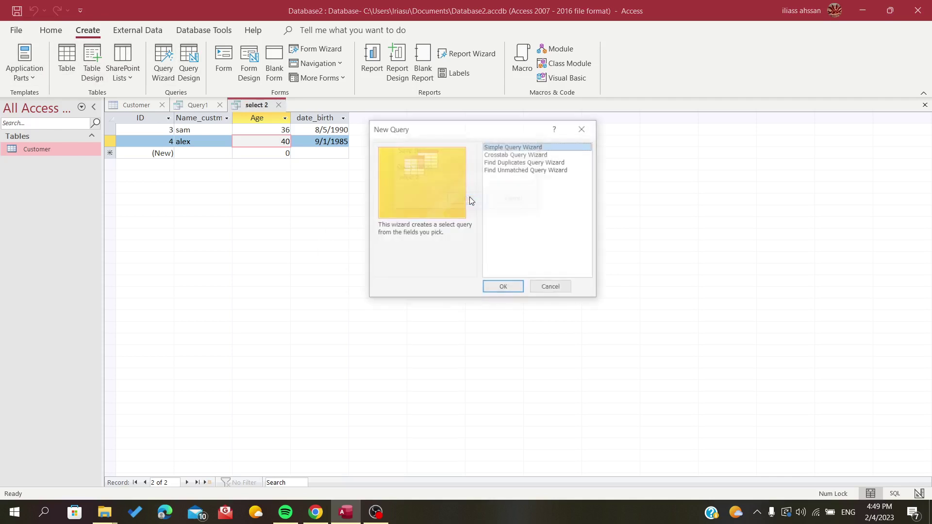
{"action": "left_click", "coordinate": [504, 288]}
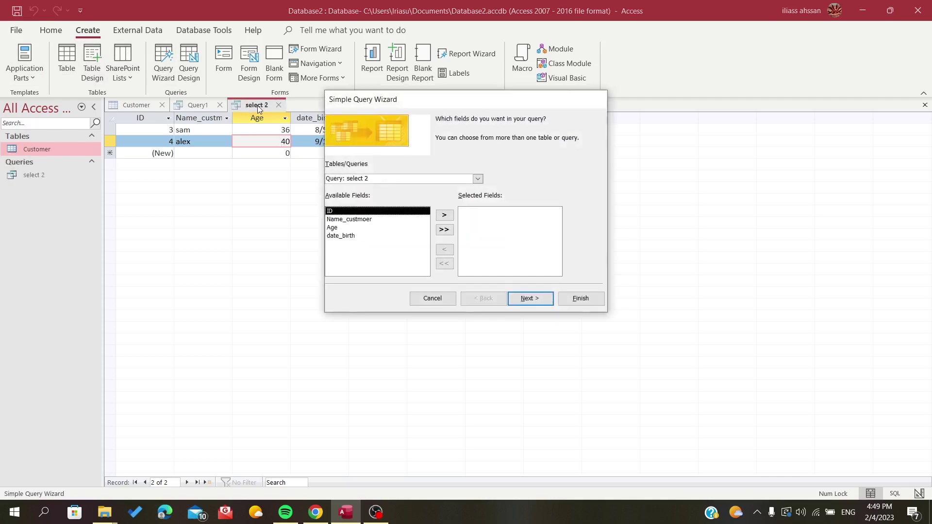
{"action": "left_click", "coordinate": [590, 303]}
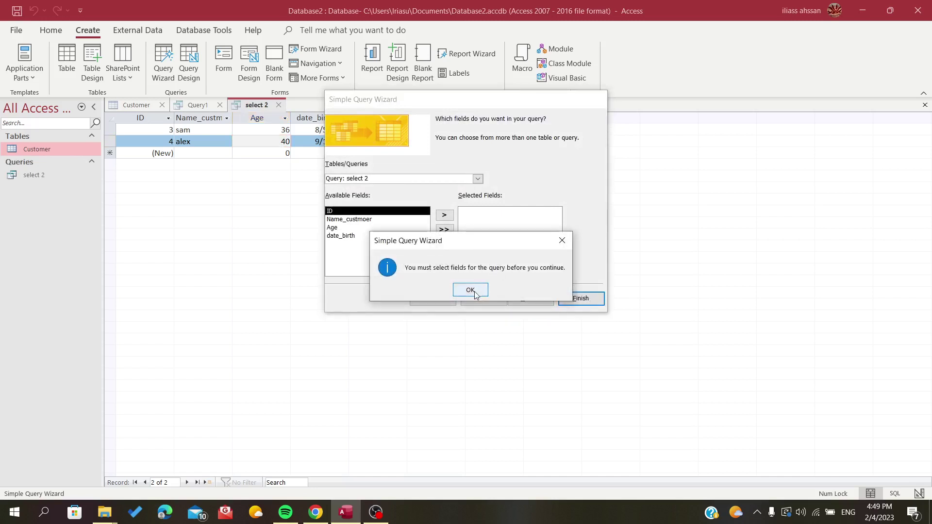
{"action": "left_click", "coordinate": [475, 292]}
{"action": "left_click", "coordinate": [432, 298]}
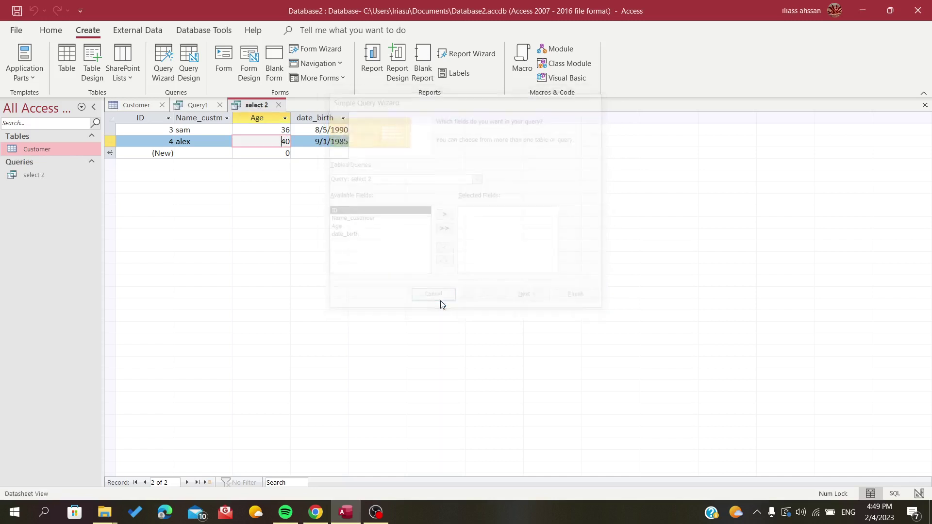
- Create a new query in Design View, make it a Delete query, and add the Customer table to it
{"action": "left_click", "coordinate": [188, 58]}
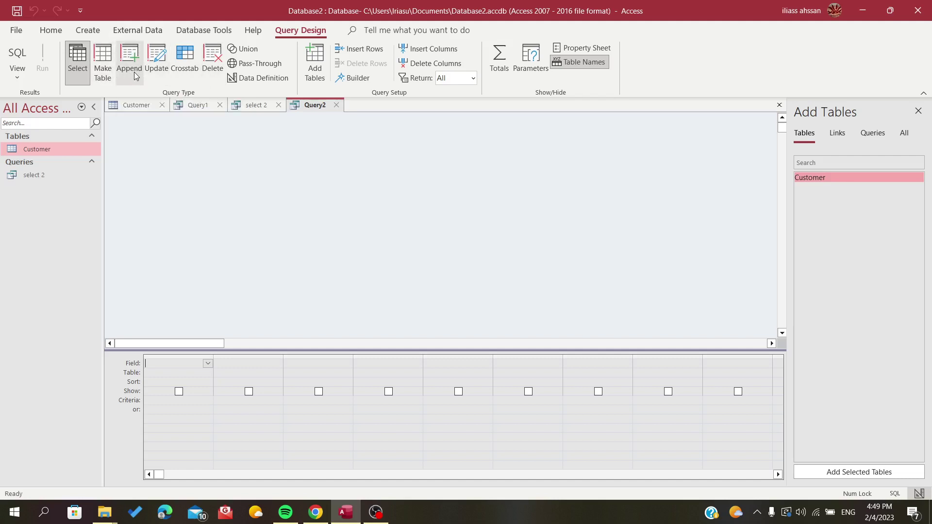
{"action": "left_click", "coordinate": [218, 73]}
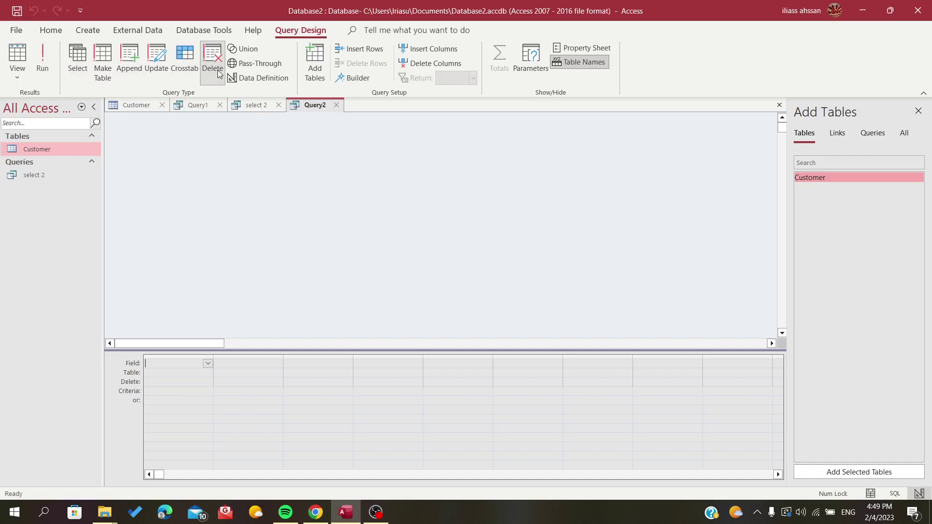
{"action": "left_click", "coordinate": [207, 357]}
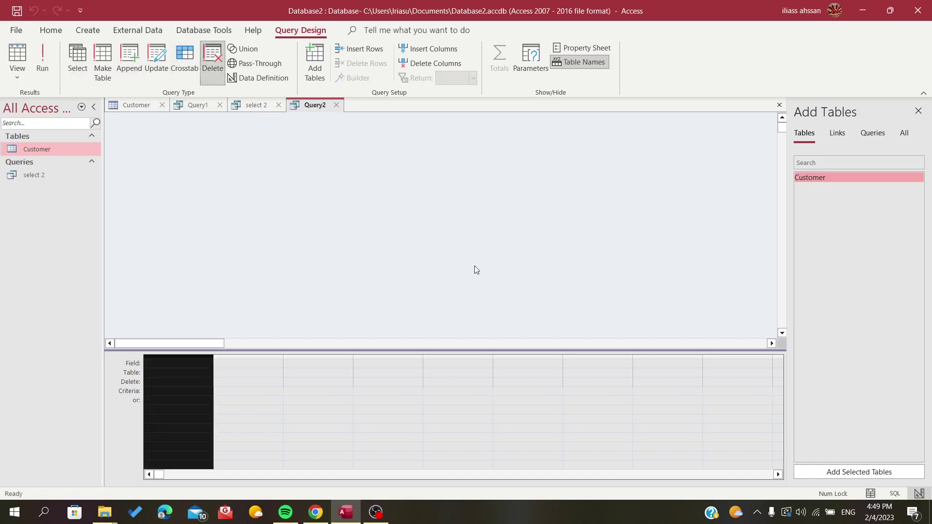
{"action": "double_click", "coordinate": [861, 174]}
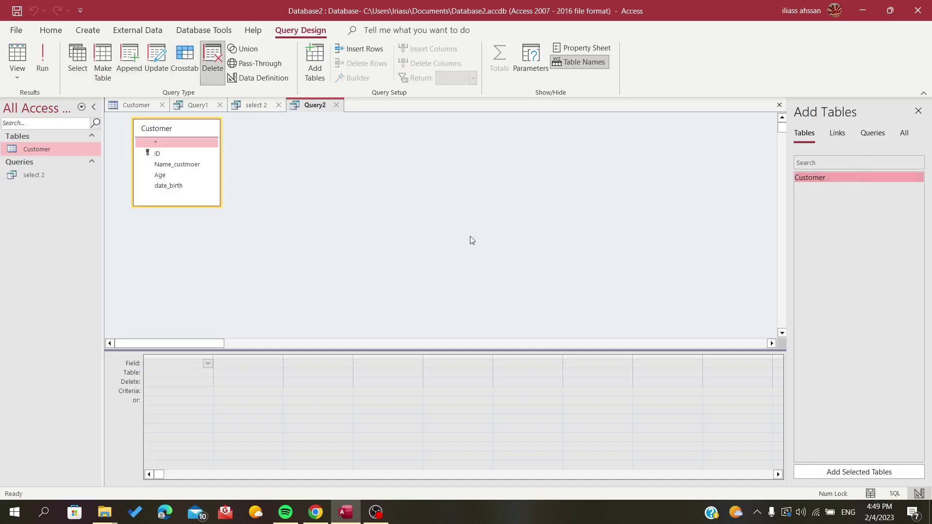
- Add the ID field to the delete query's grid as a Where condition with the criterion =1
{"action": "left_click", "coordinate": [208, 363]}
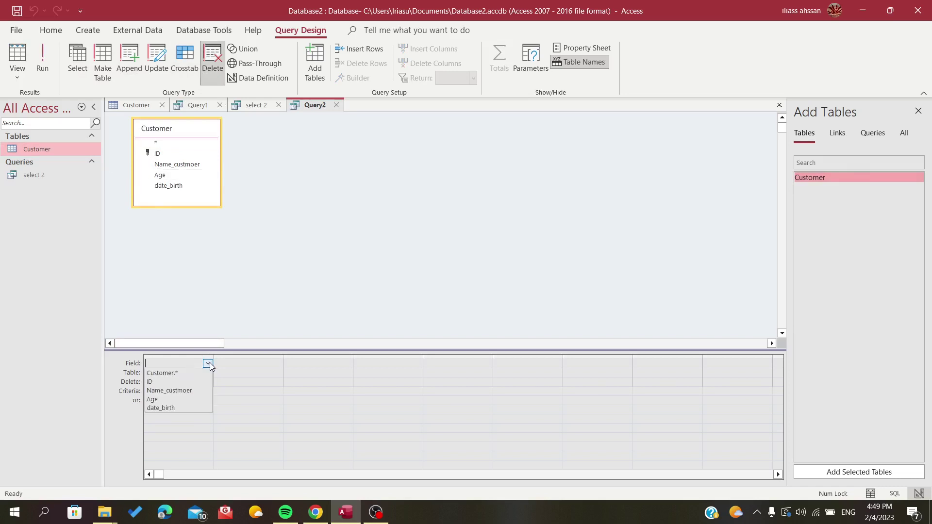
{"action": "left_click", "coordinate": [181, 381]}
{"action": "key", "text": "Tab"}
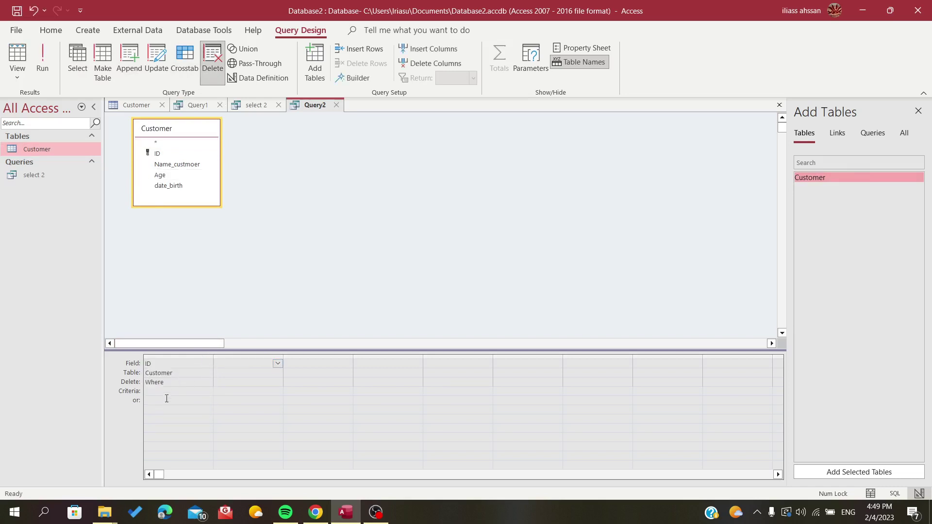
{"action": "left_click", "coordinate": [185, 383]}
{"action": "left_click", "coordinate": [208, 382]}
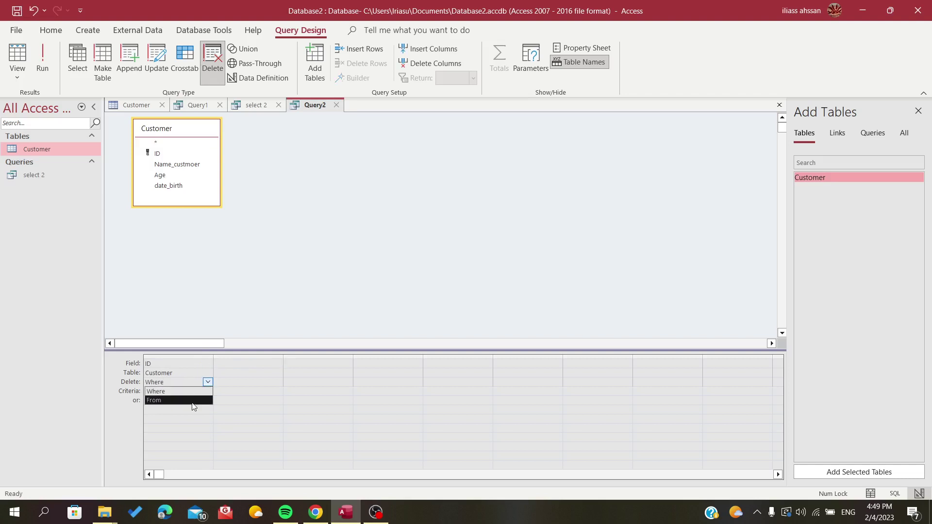
{"action": "left_click", "coordinate": [197, 398]}
{"action": "left_click", "coordinate": [185, 392]}
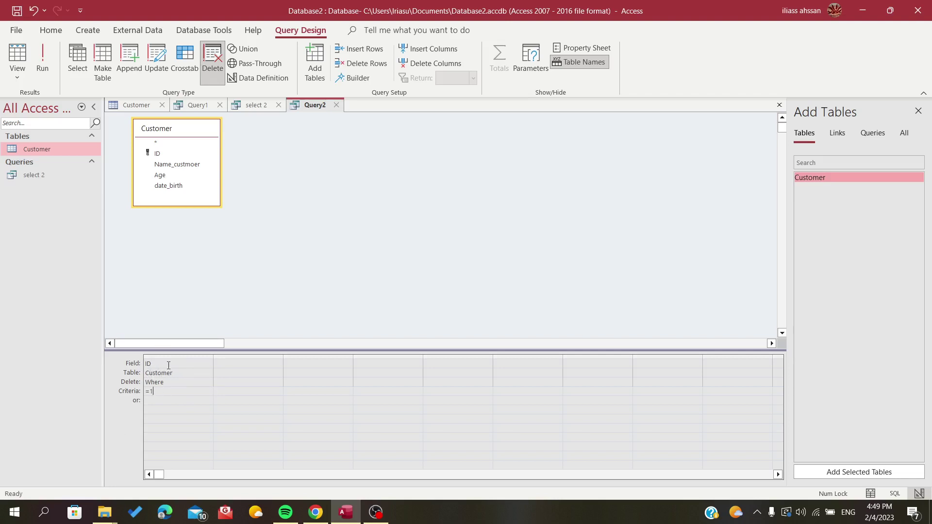
- Run the delete query, confirm the deletion of the matching record, and check the Customer table
{"action": "left_click", "coordinate": [43, 58]}
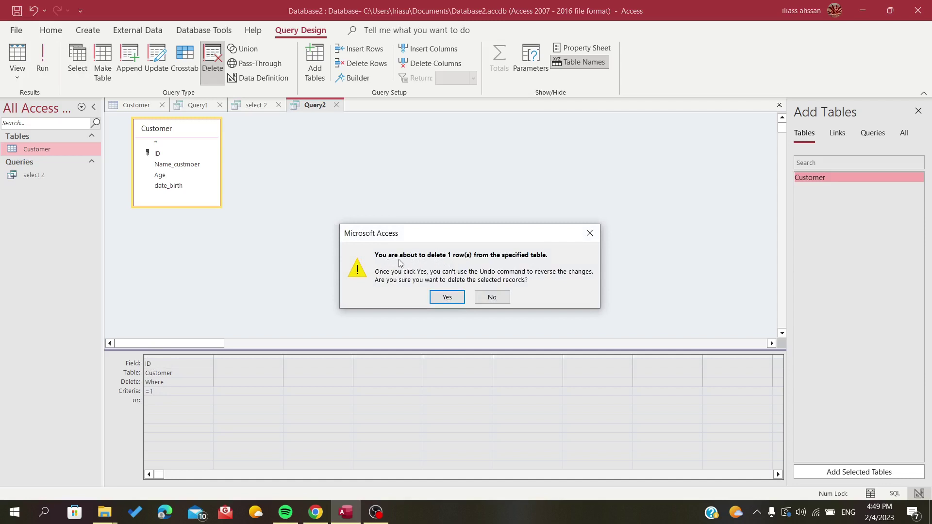
{"action": "left_click", "coordinate": [444, 297]}
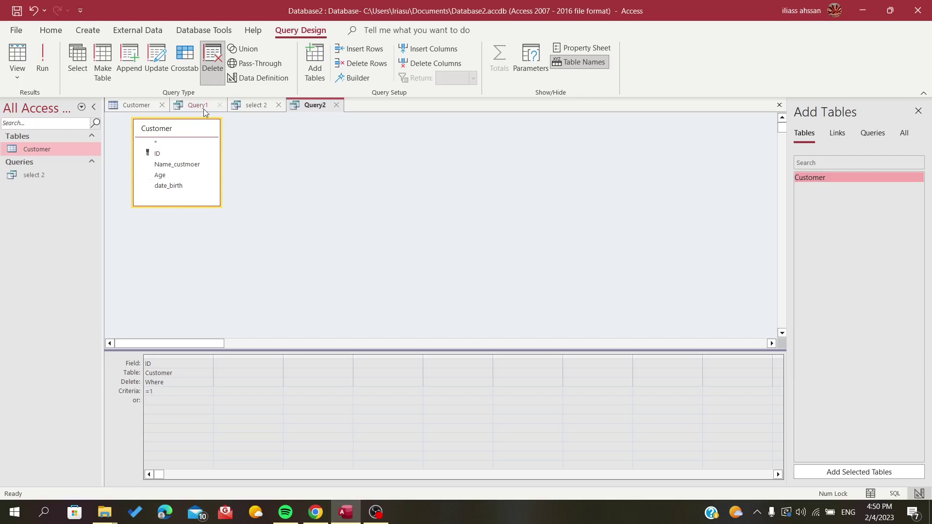
{"action": "left_click", "coordinate": [134, 107]}
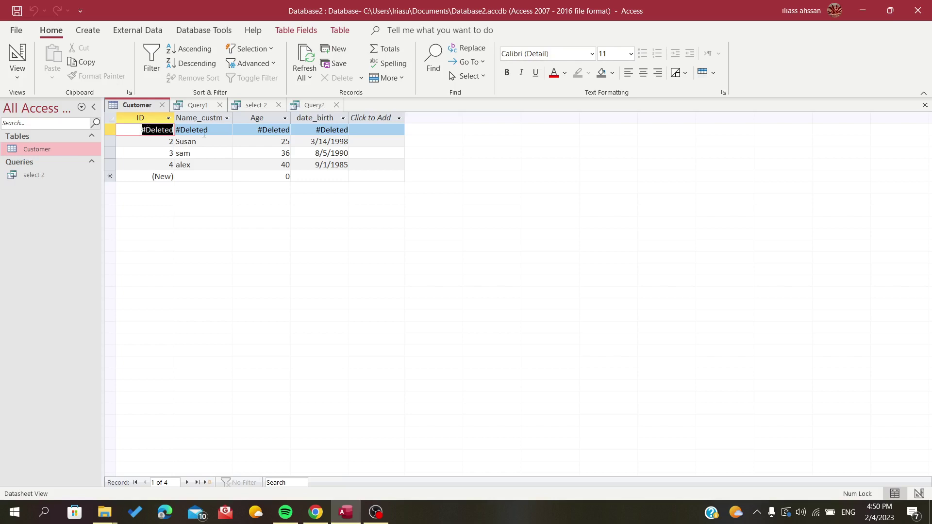
- Create another new query in Design View
{"action": "left_click", "coordinate": [88, 30]}
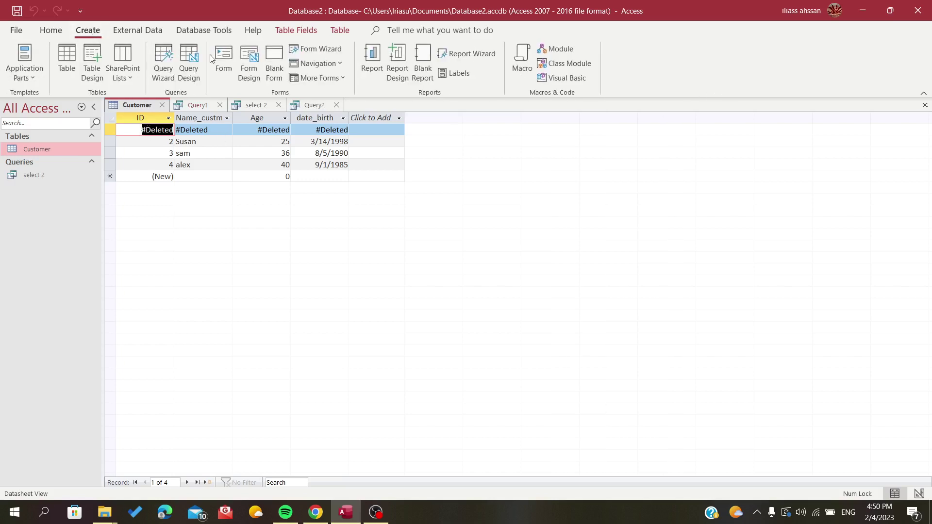
{"action": "left_click", "coordinate": [188, 77]}
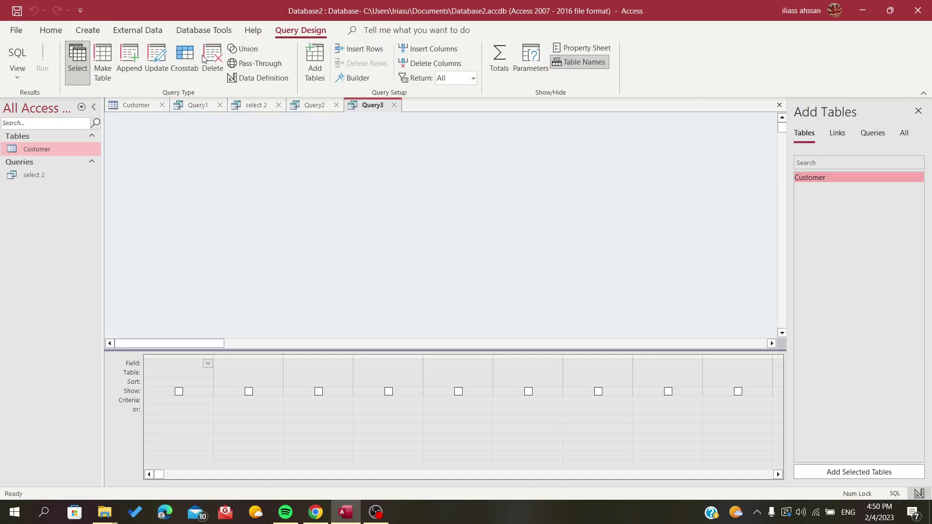